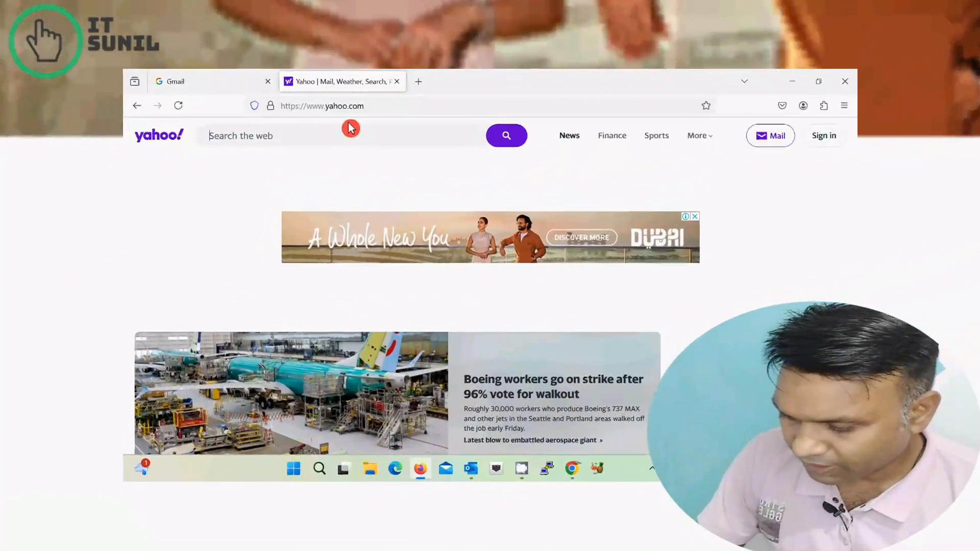
Run "drivers" to open the System32 drivers folder and go into its etc subfolder.
key("super+r")
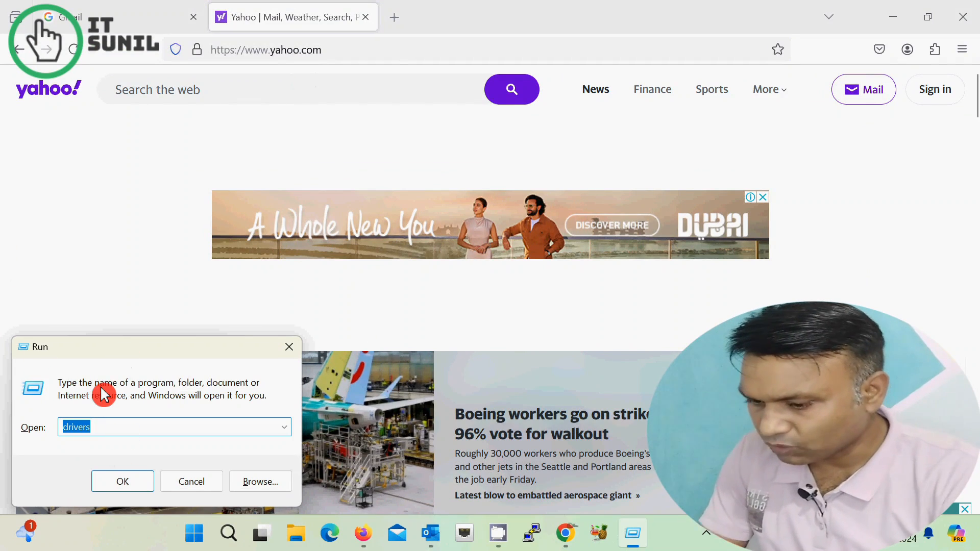
type("driv")
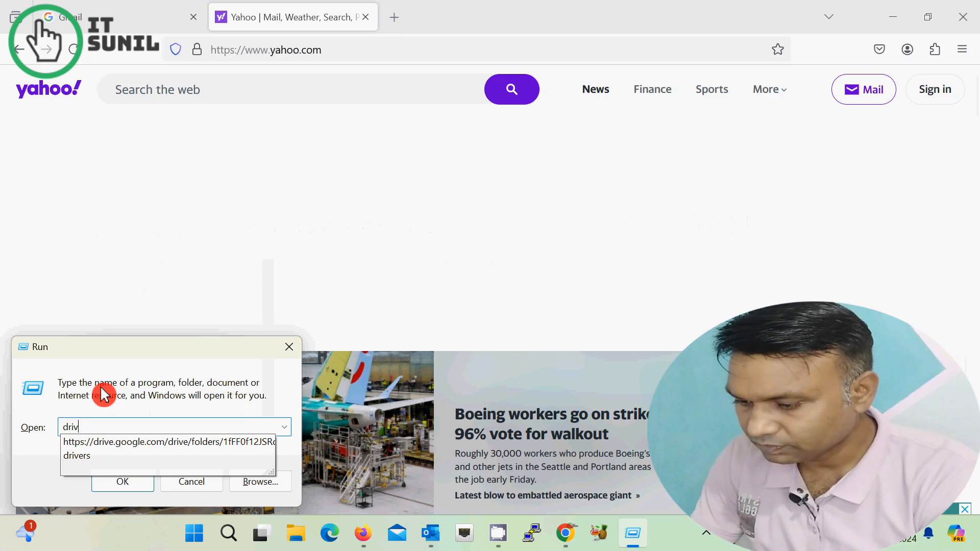
type("ers")
key("Return")
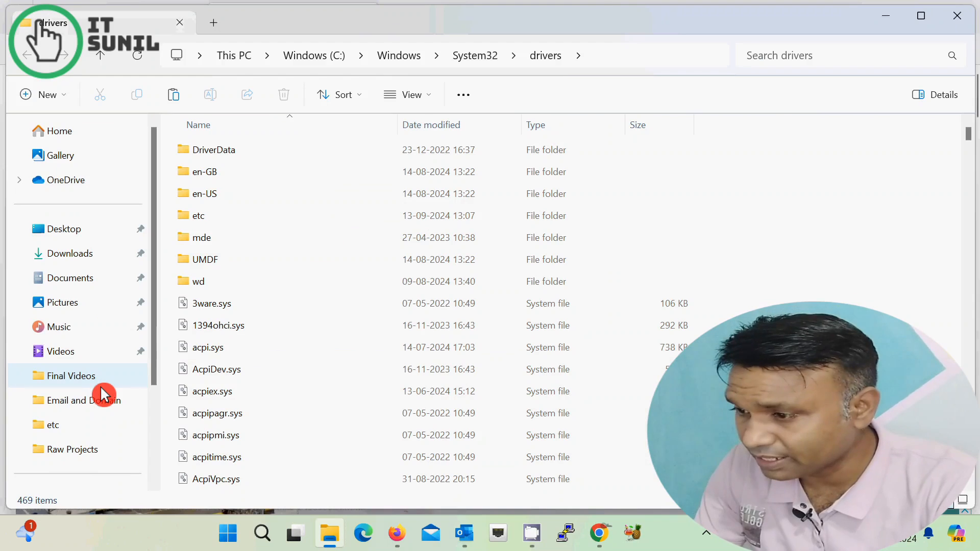
double_click(194, 223)
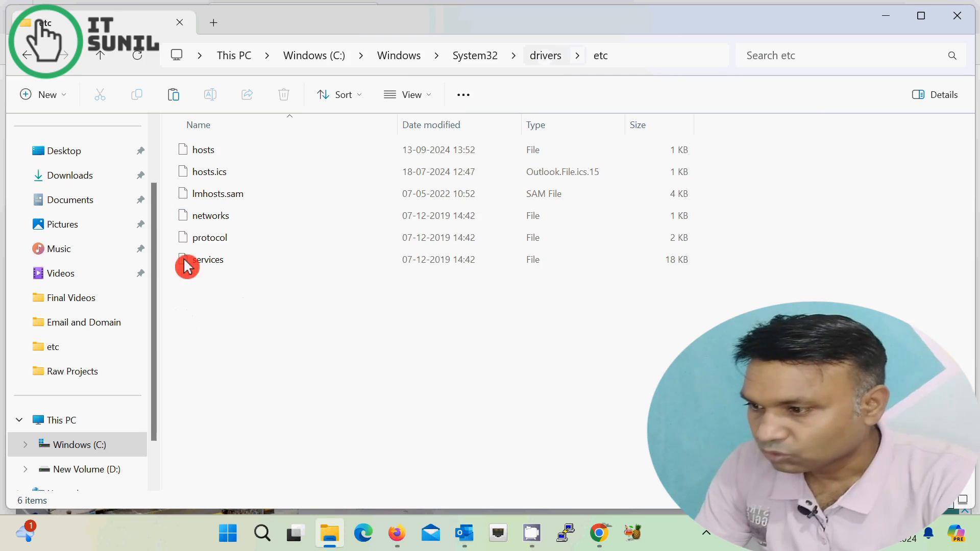
Copy the hosts file from the etc folder onto the desktop.
left_click(206, 152)
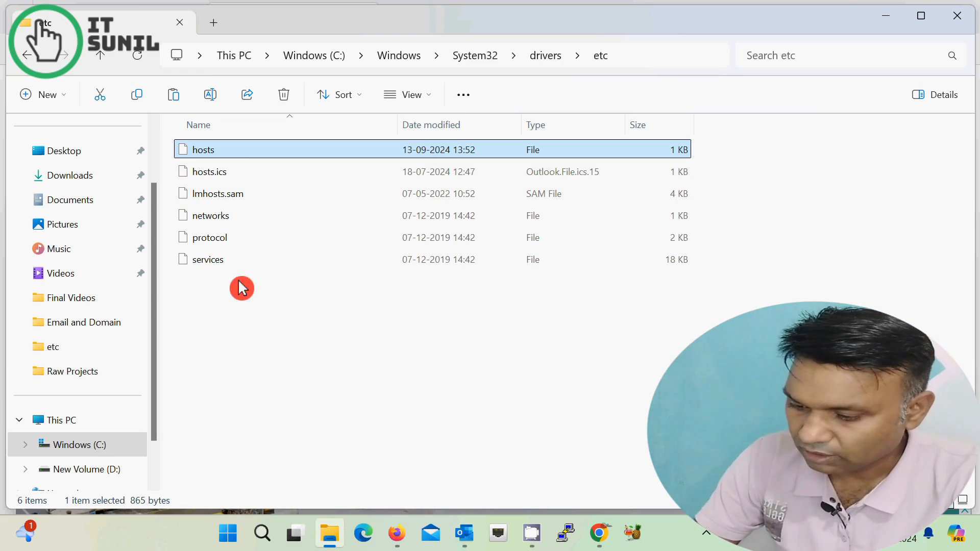
key("super+d")
key("ctrl+v")
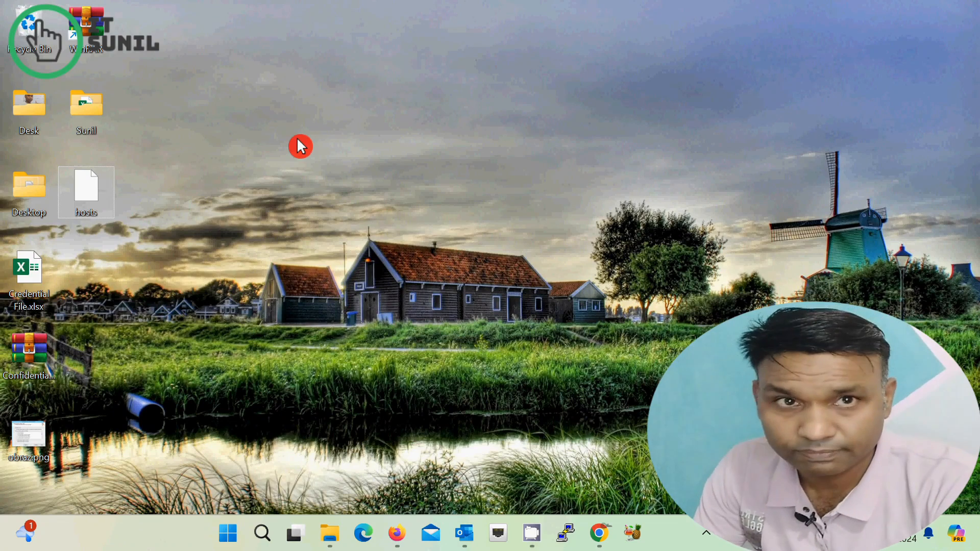
Open the desktop copy of hosts in Notepad, examine its comments and existing entries, and close it.
double_click(87, 196)
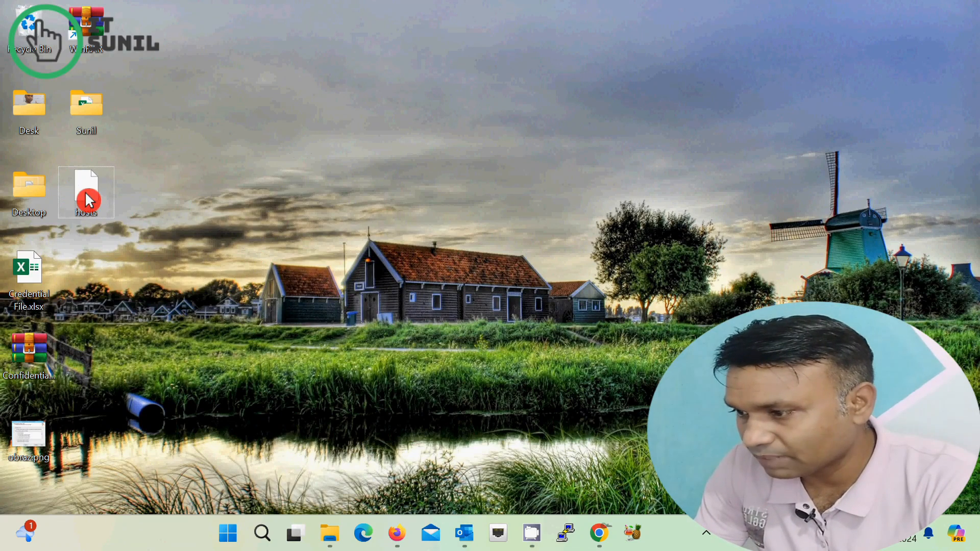
double_click(403, 235)
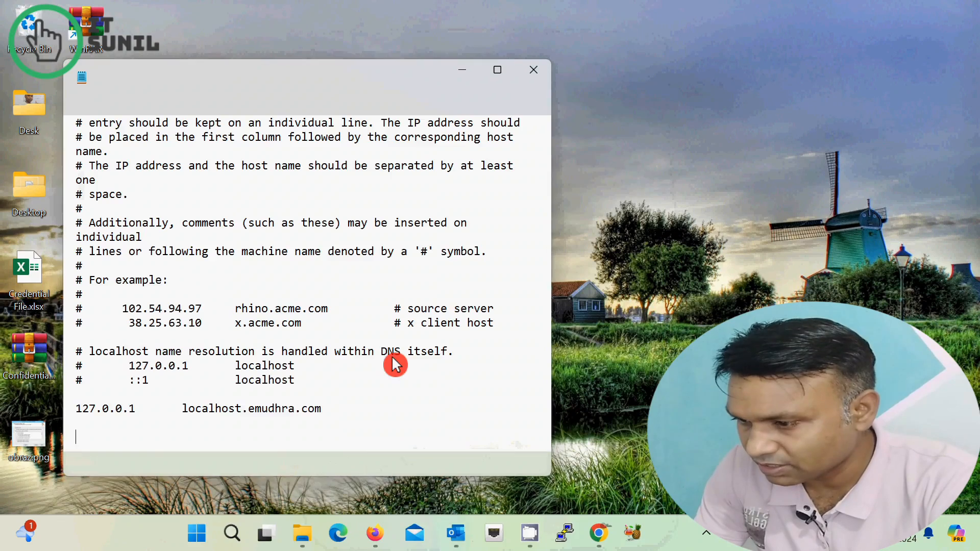
left_click_drag(354, 387, 97, 92)
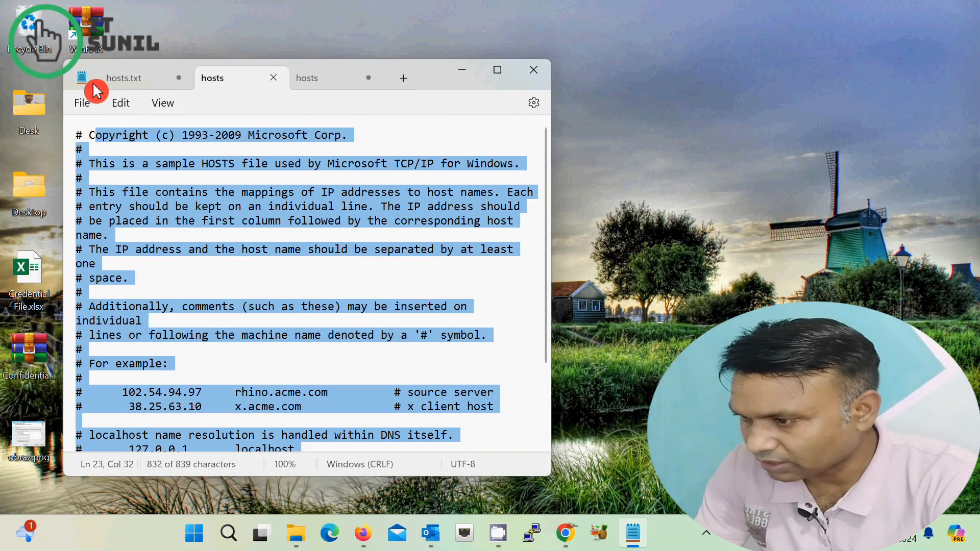
left_click(372, 354)
scroll(368, 378, "down", 3)
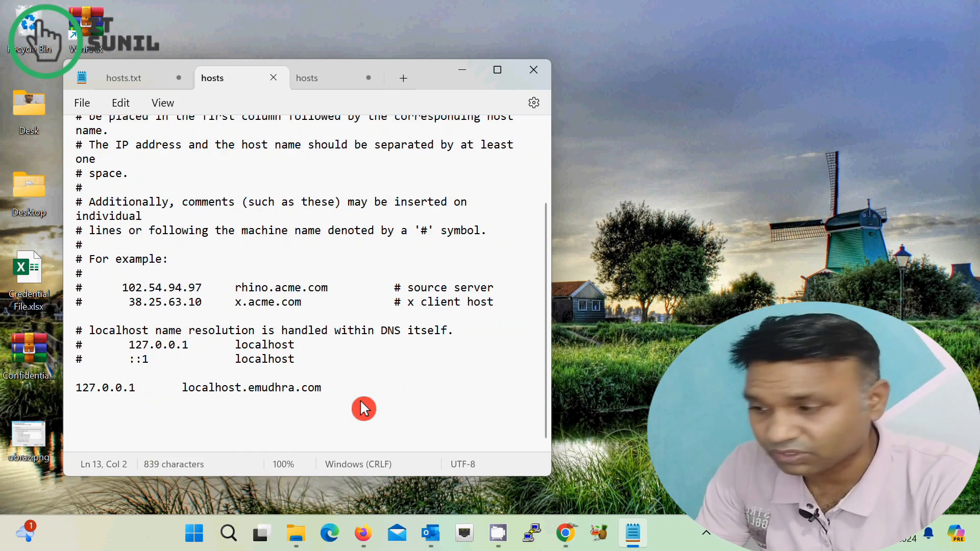
left_click(535, 71)
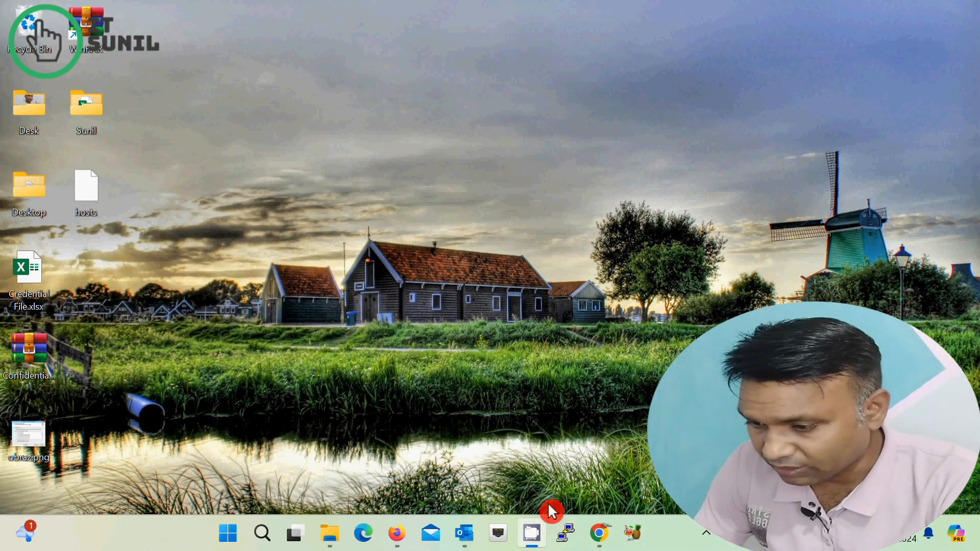
Switch to Firefox, reload the Gmail page to check whether it is reachable, and return to the desktop.
left_click(402, 473)
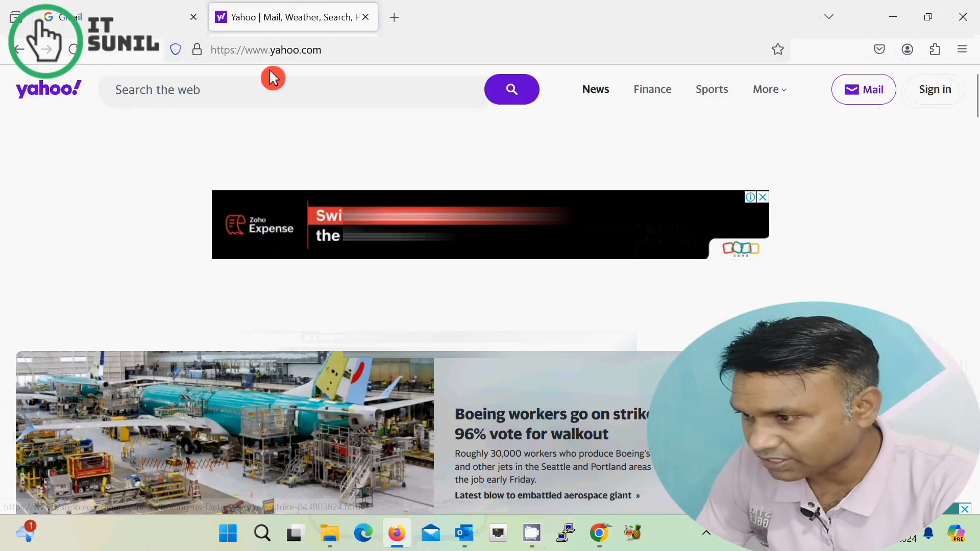
left_click(131, 26)
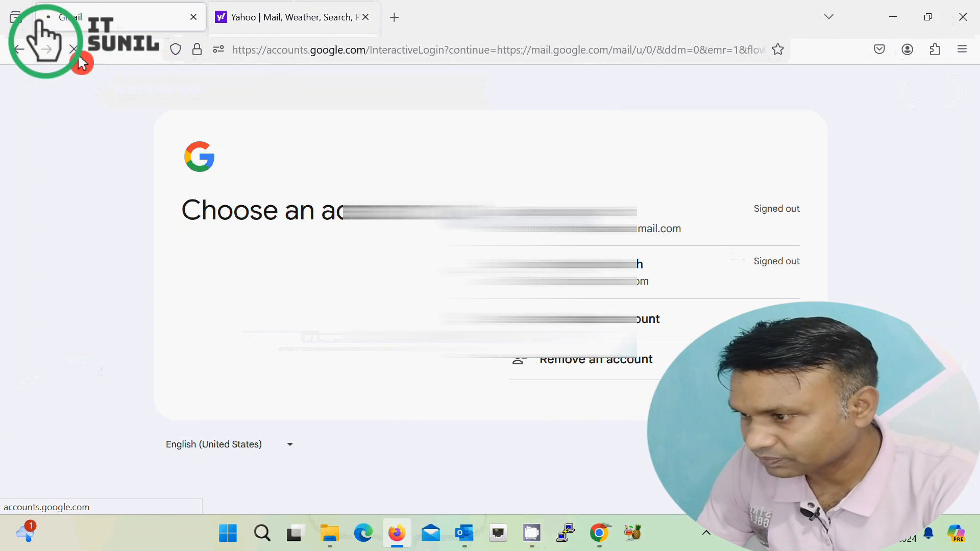
left_click(75, 51)
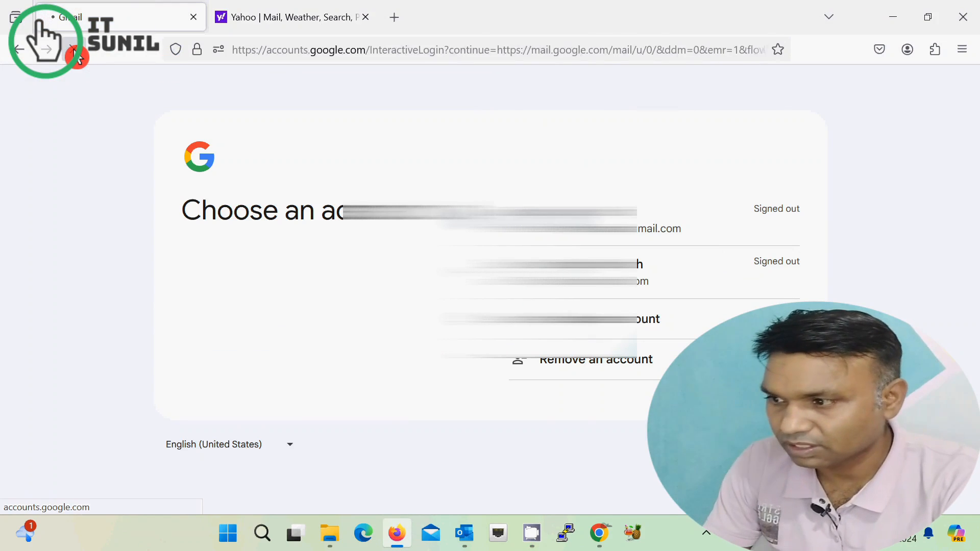
key("alt+Tab")
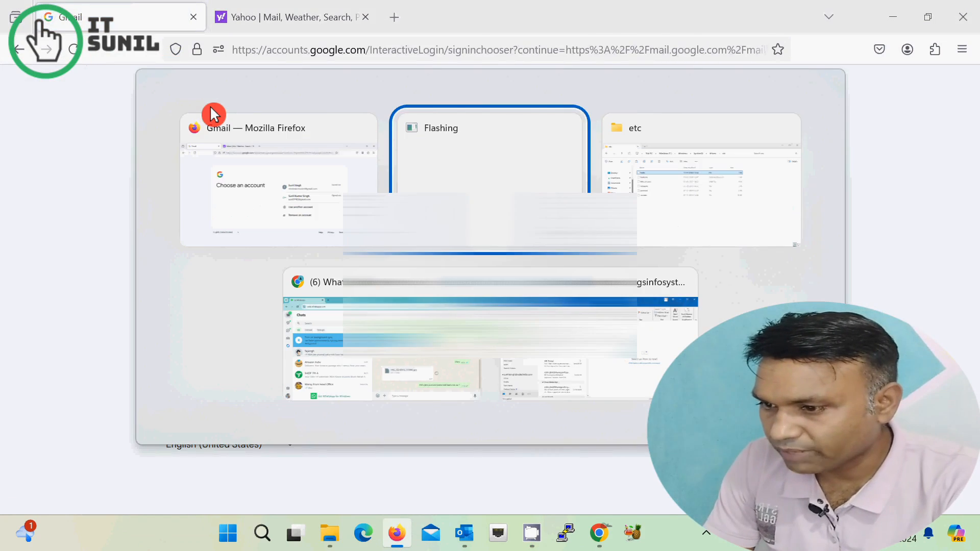
key("super+d")
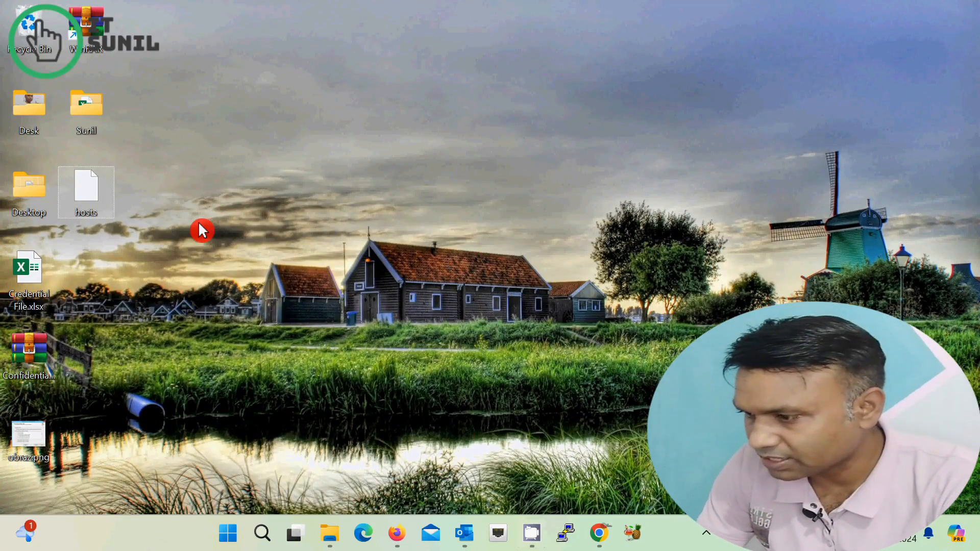
Open the desktop hosts file in Notepad and add the line "127.0.0.1 gmail.com" below the localhost.emudhra.com entry.
double_click(87, 197)
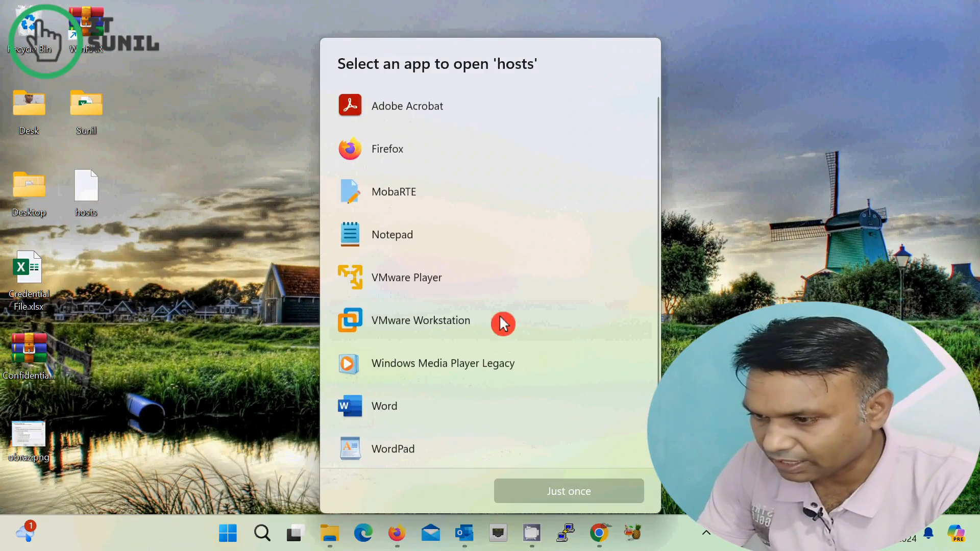
double_click(422, 237)
scroll(377, 296, "down", 3)
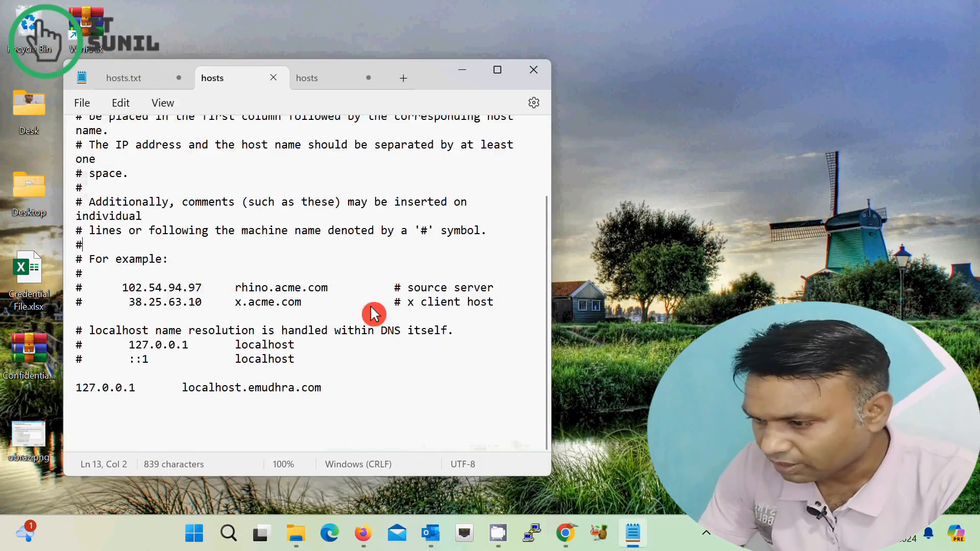
left_click(332, 390)
key("Return")
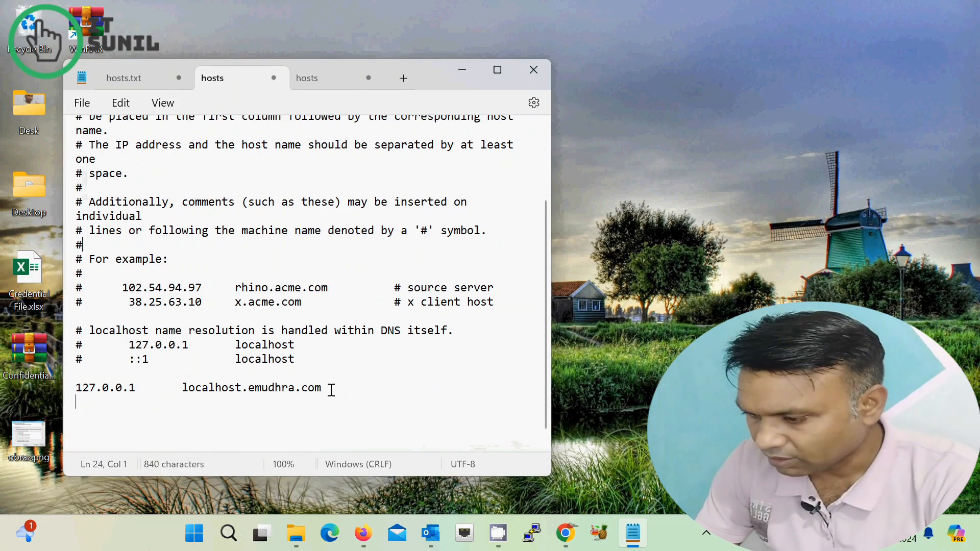
type("127.0")
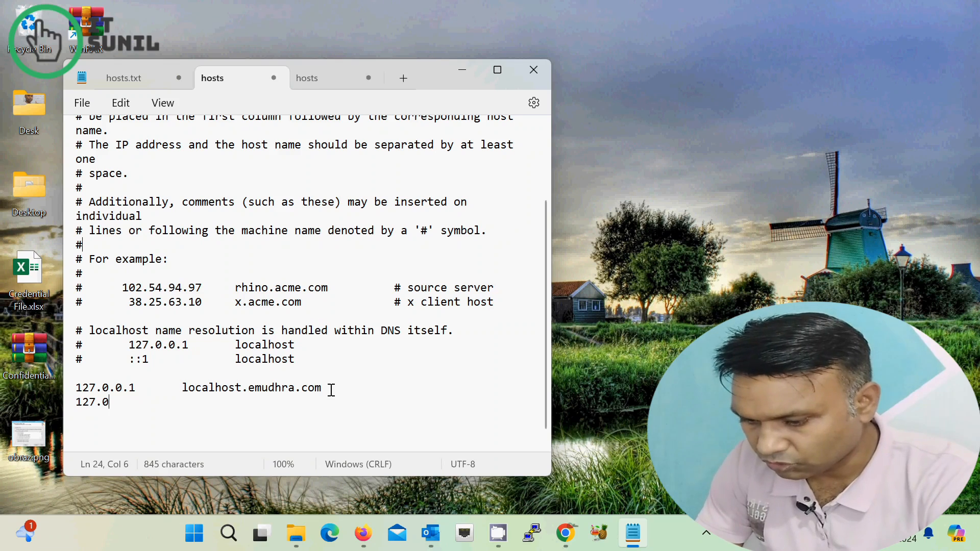
type(".0.1")
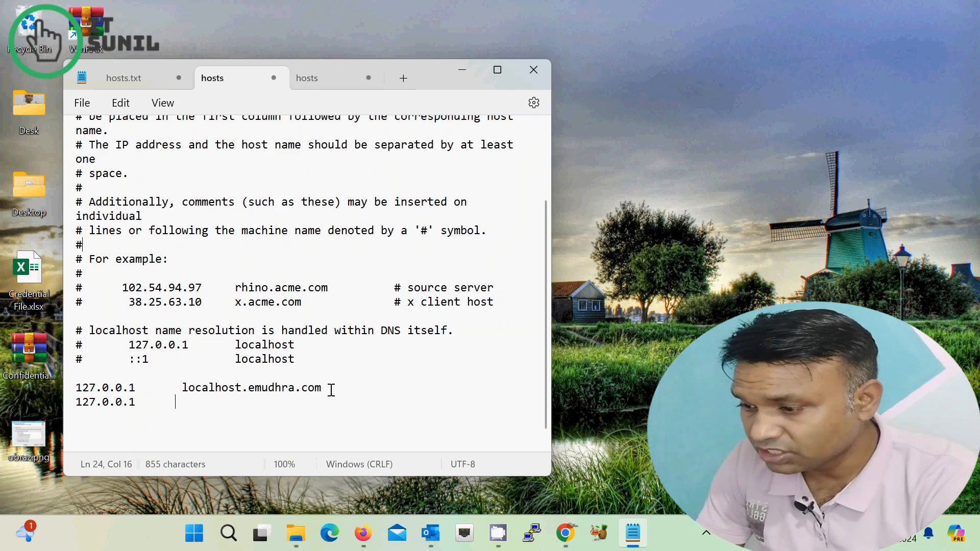
type("       gmail.com")
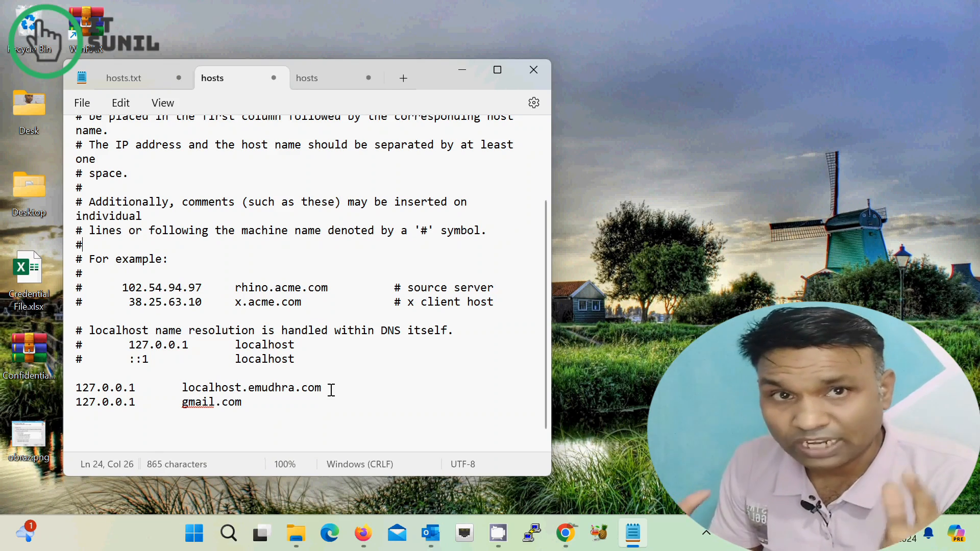
Look over the loopback address in the gmail.com entry, save the hosts file and close Notepad.
left_click_drag(150, 397, 80, 409)
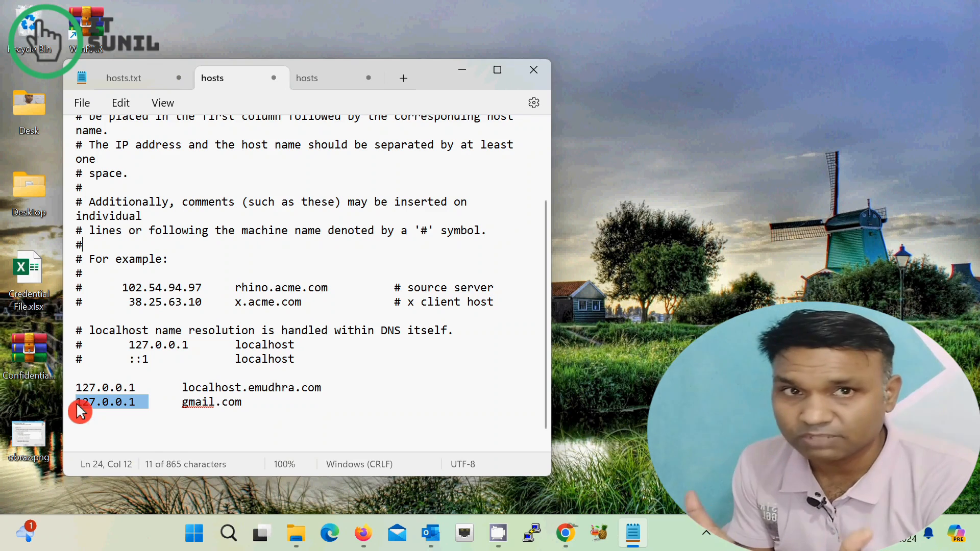
left_click(147, 402)
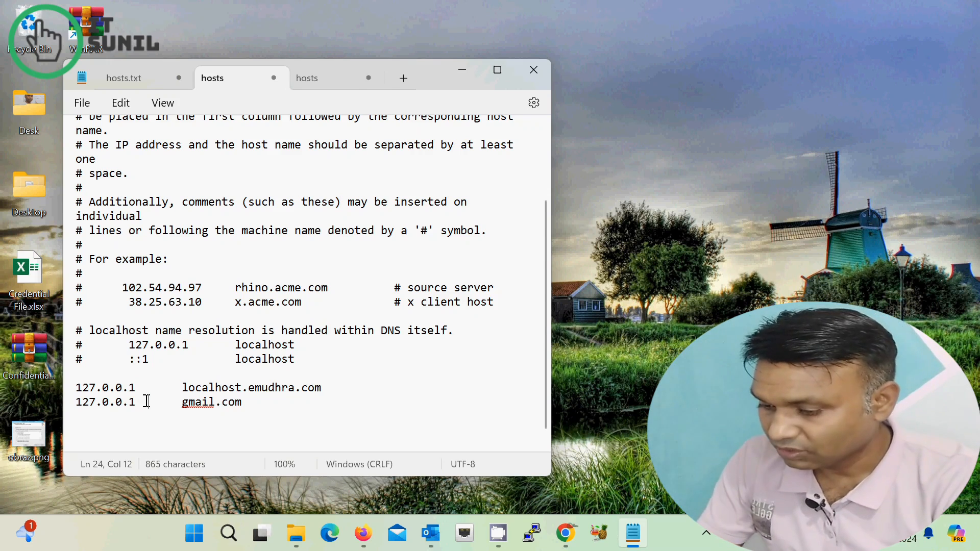
left_click(533, 69)
left_click(199, 335)
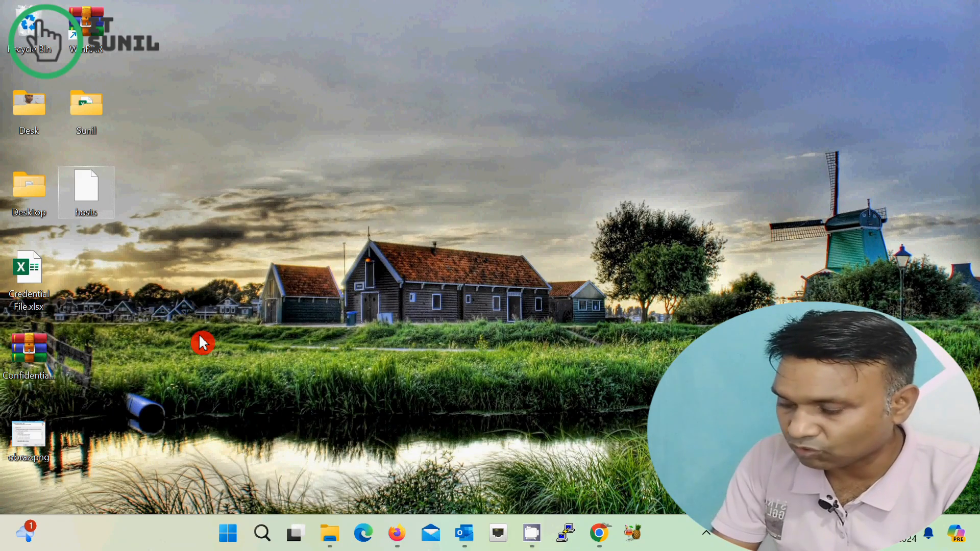
Replace the hosts file in the etc folder with the edited desktop copy, granting administrator permission.
key("alt+Tab")
key("alt+Tab")
key("alt+Tab")
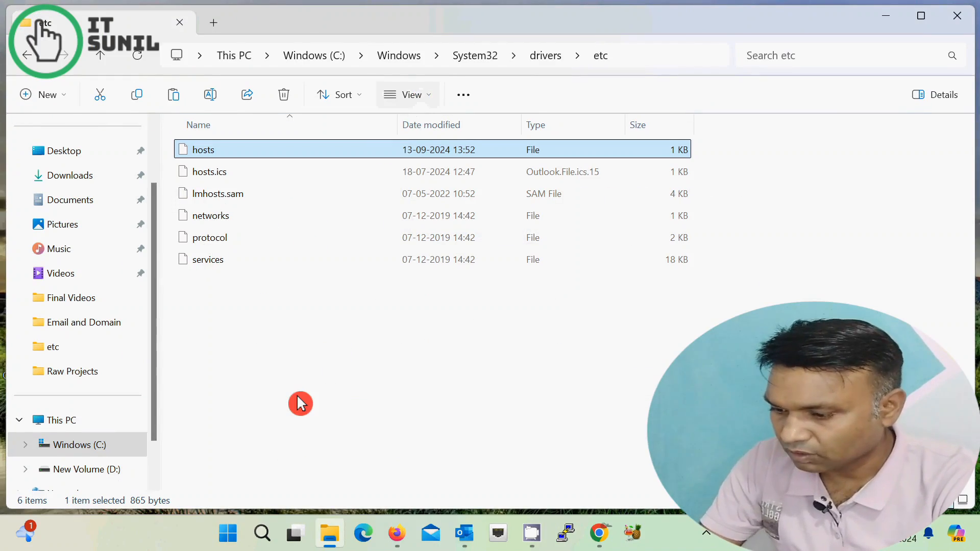
key("ctrl+v")
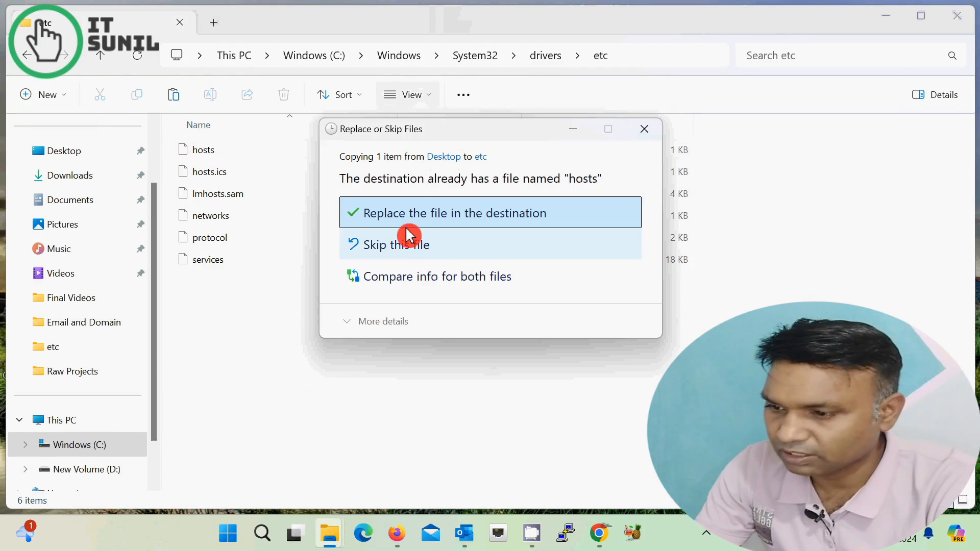
left_click(416, 219)
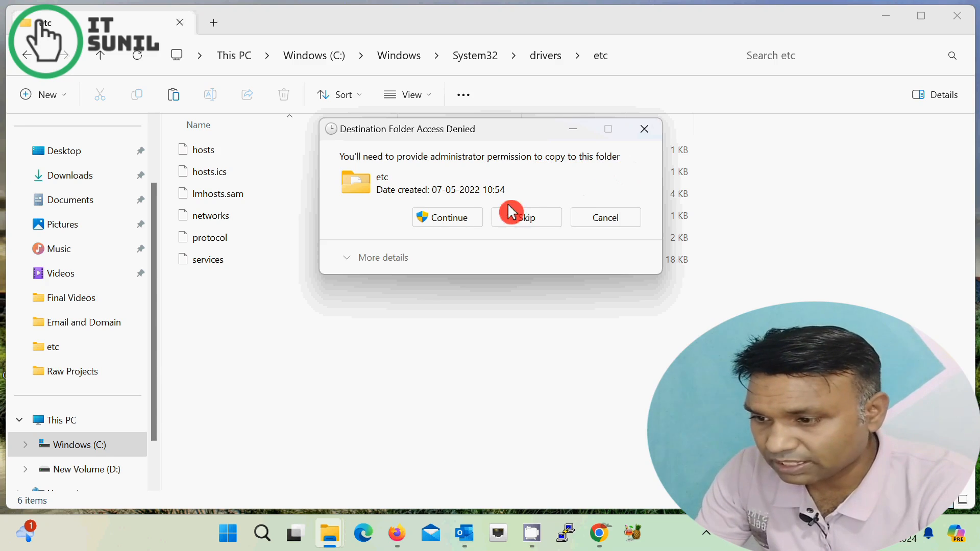
left_click(454, 220)
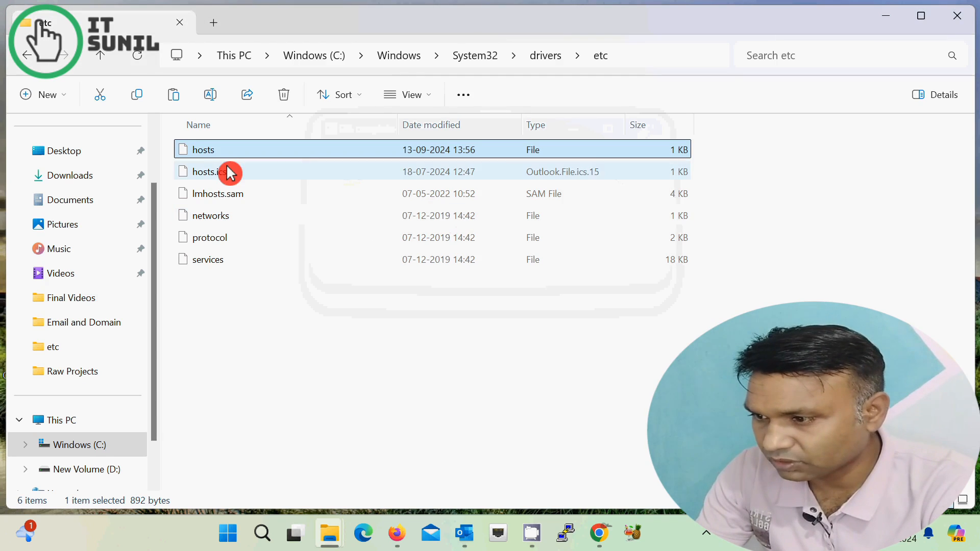
Open the replaced hosts file in Notepad to check its gmail.com entry, and close Notepad and the etc folder.
double_click(224, 156)
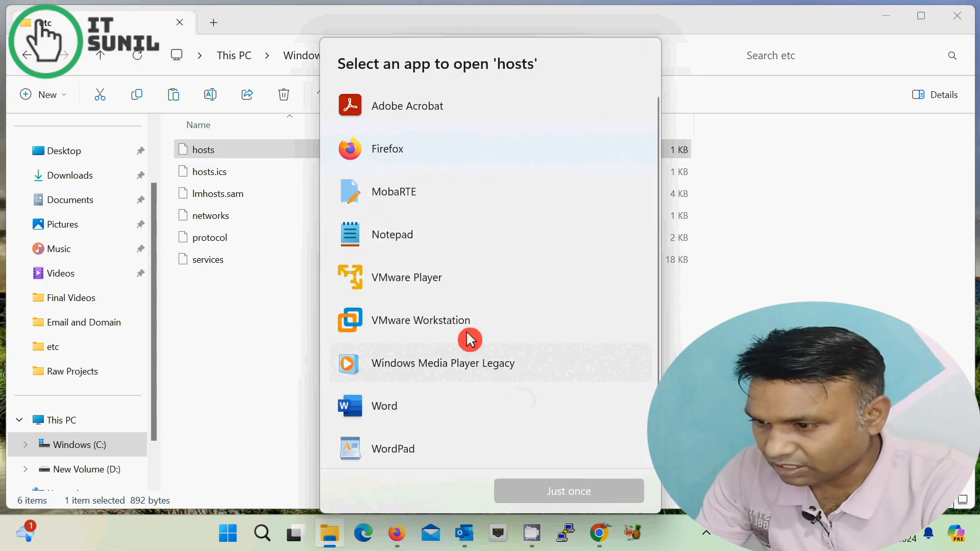
double_click(389, 234)
left_click_drag(275, 387, 67, 391)
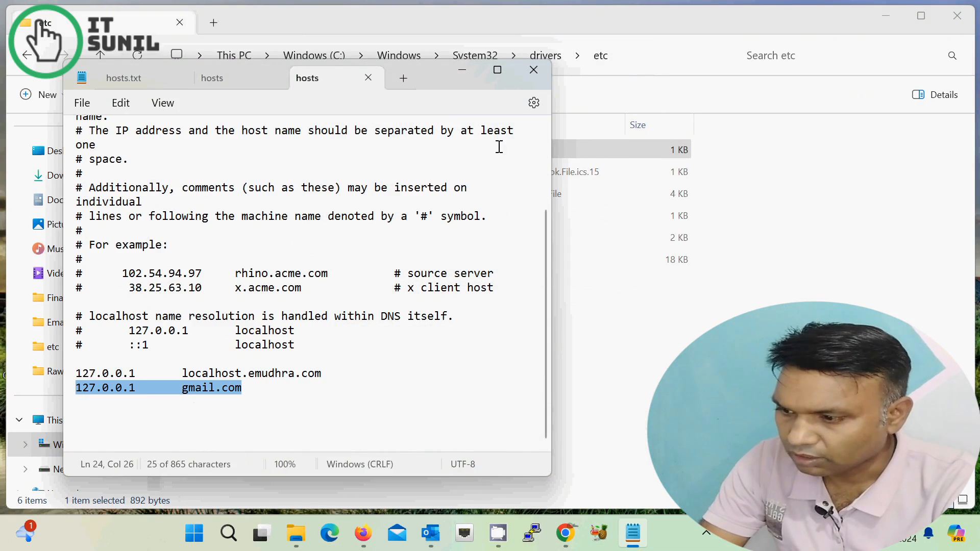
left_click(533, 70)
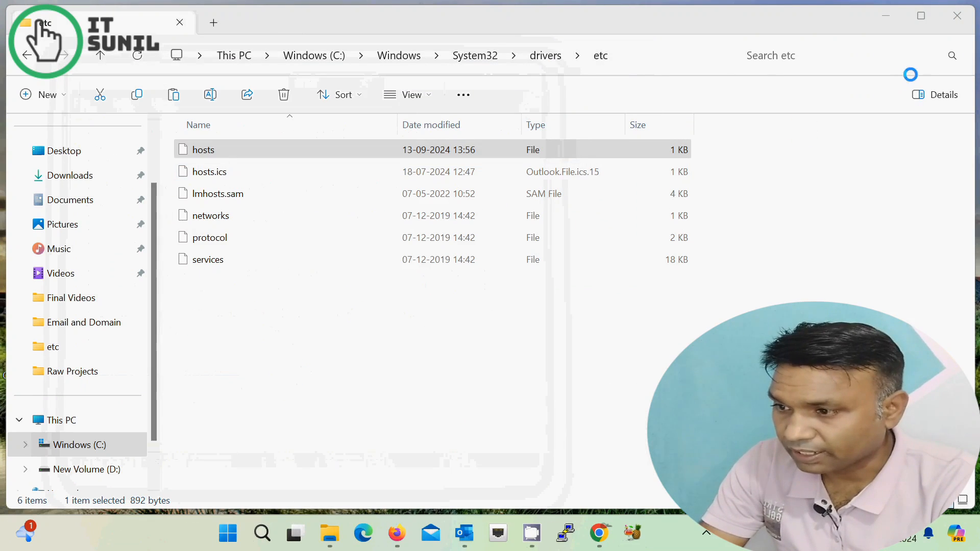
left_click(957, 15)
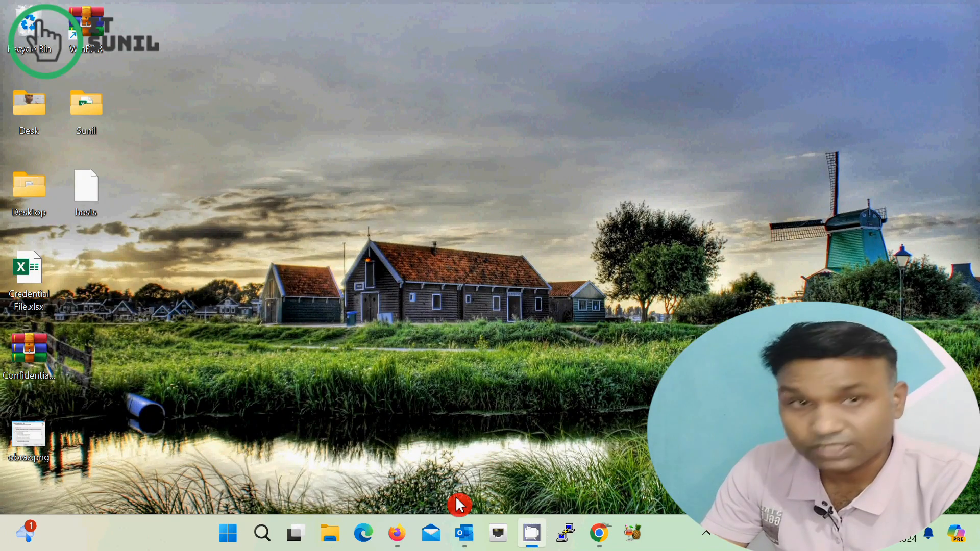
Switch to Firefox and close the Gmail page, keeping the Yahoo page open.
mouse_move(396, 534)
left_click(405, 494)
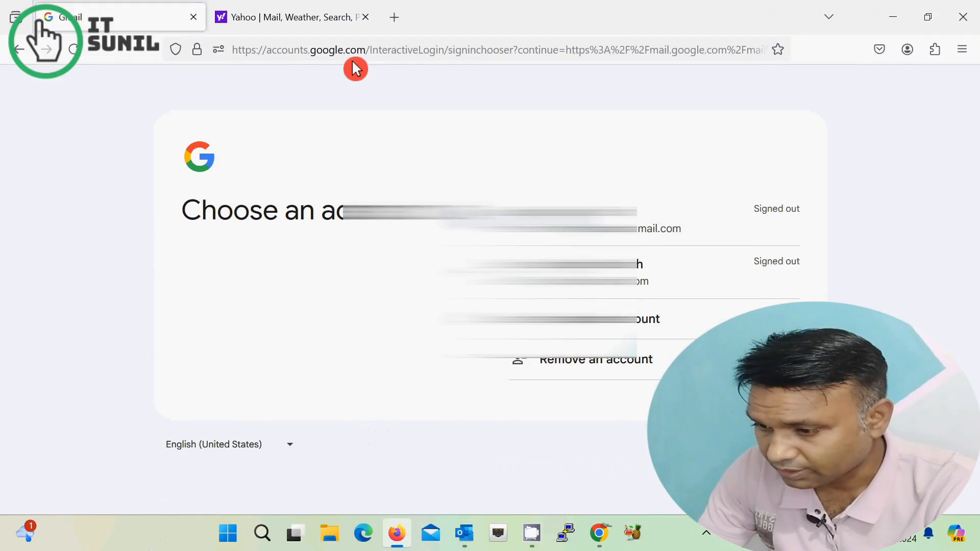
left_click(193, 23)
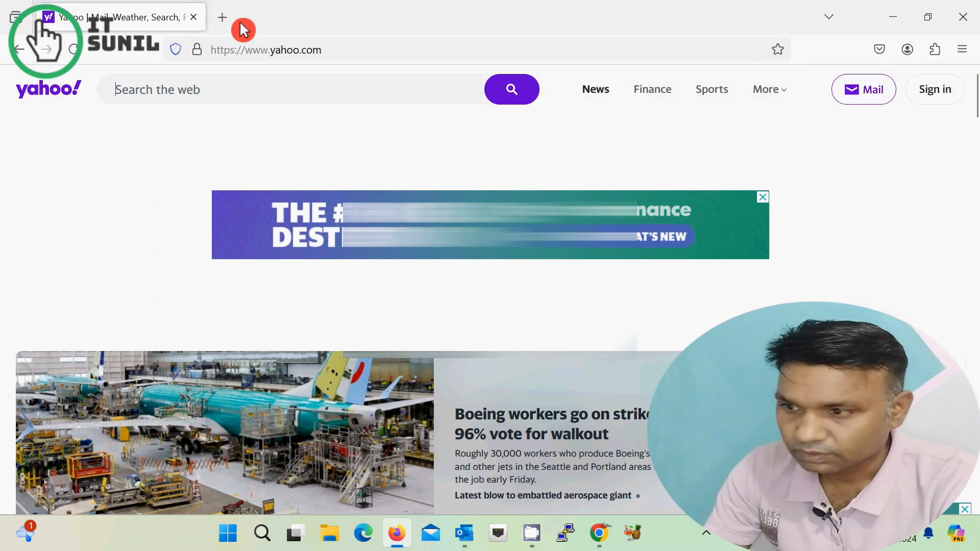
Reload the Yahoo page and clear today's history, cookies and site data, cached files and site settings from the browser.
left_click(74, 50)
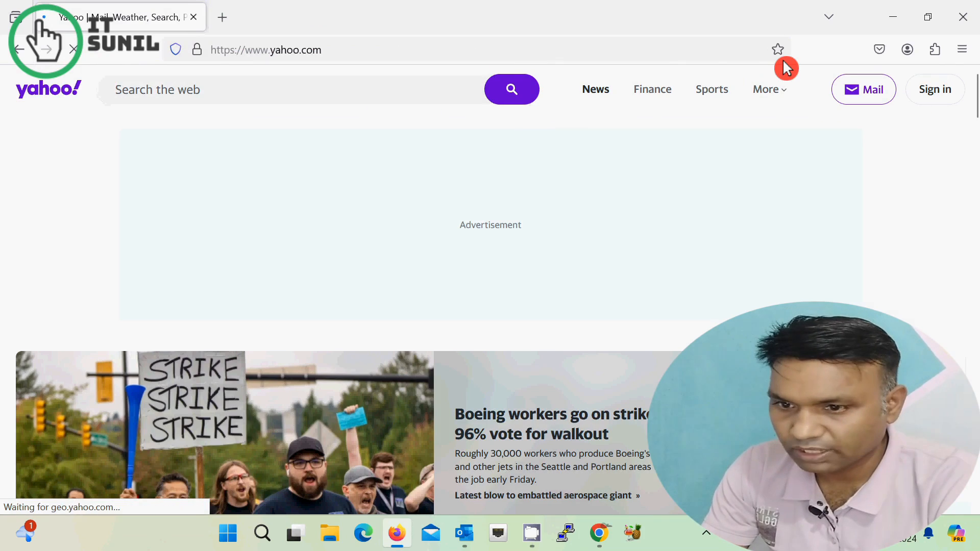
left_click(963, 52)
left_click(838, 215)
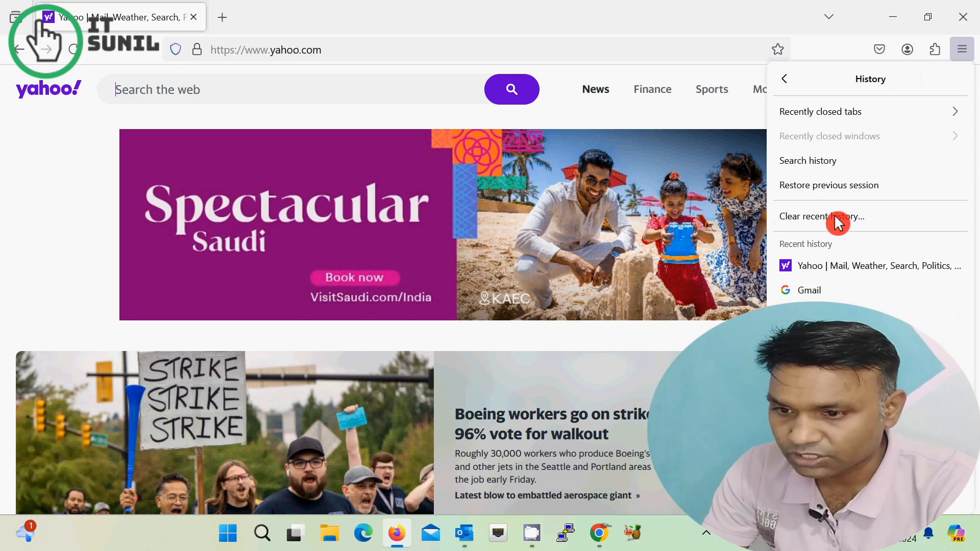
left_click(811, 220)
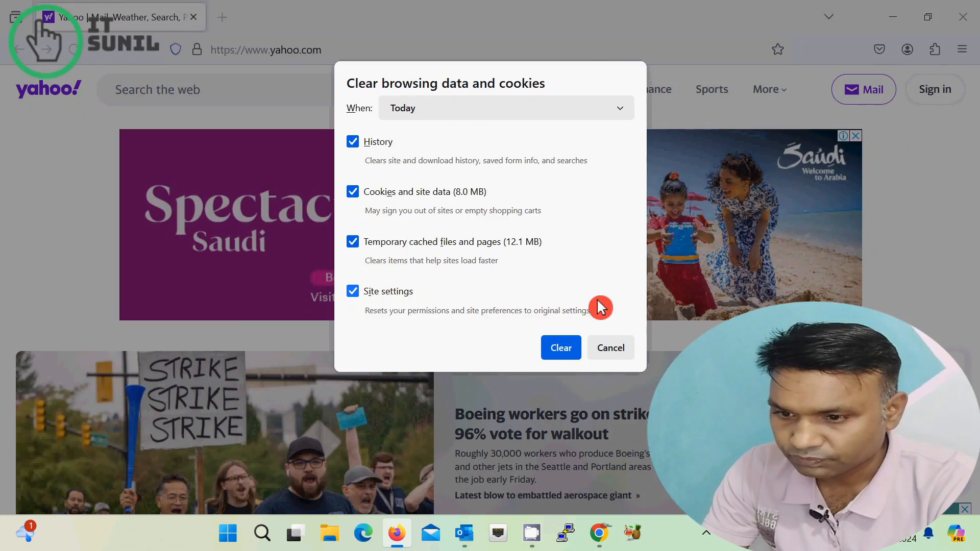
left_click(562, 349)
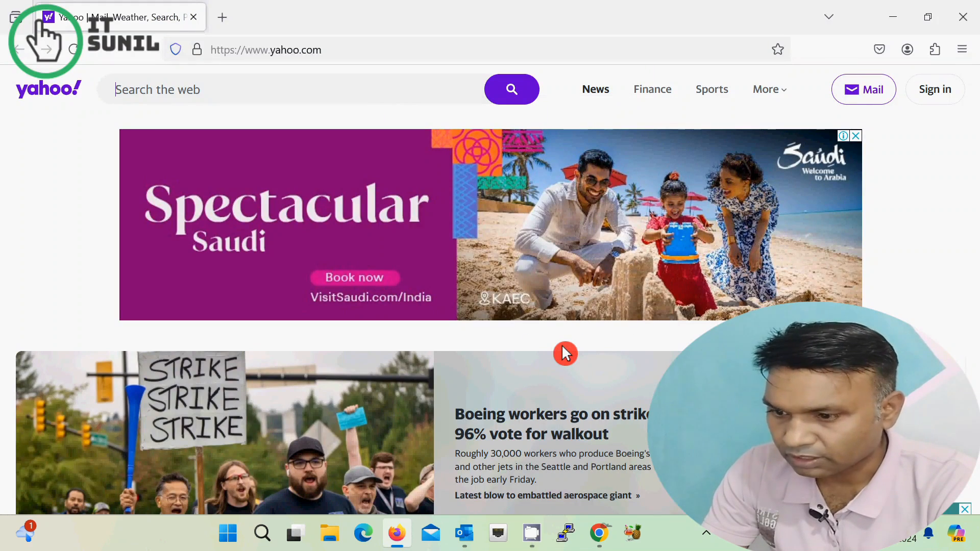
Load gmail.com in a new tab to test the block, and examine the page that comes up.
left_click(222, 17)
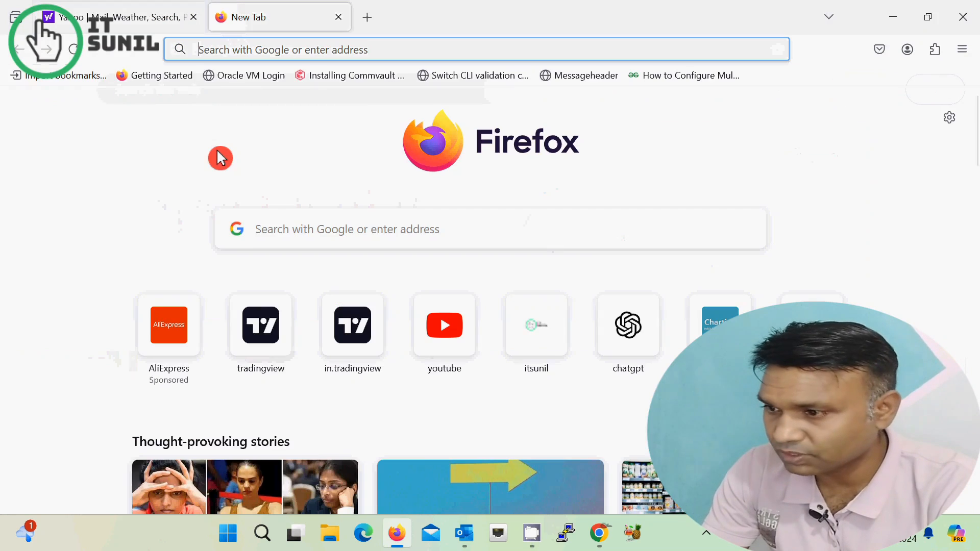
type("gm")
type("ail.com")
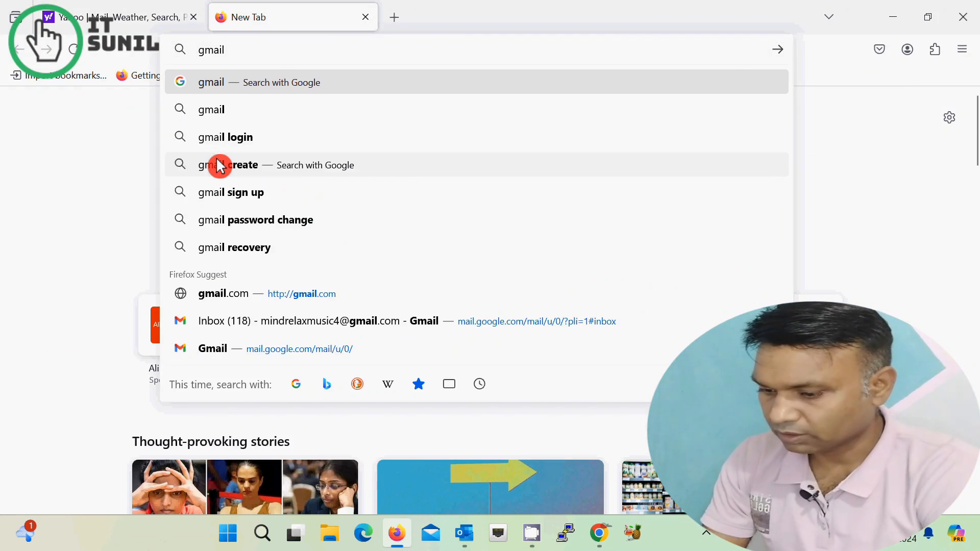
key("Return")
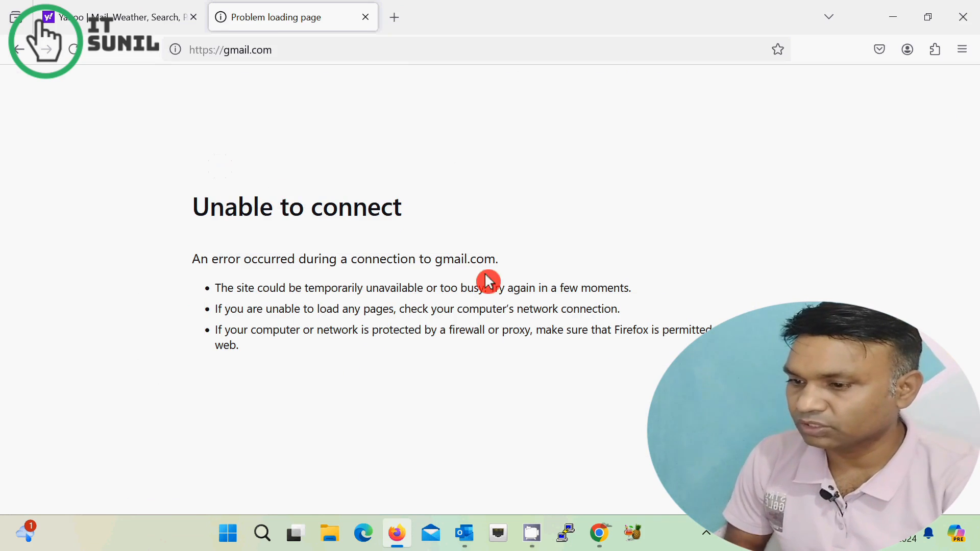
triple_click(178, 279)
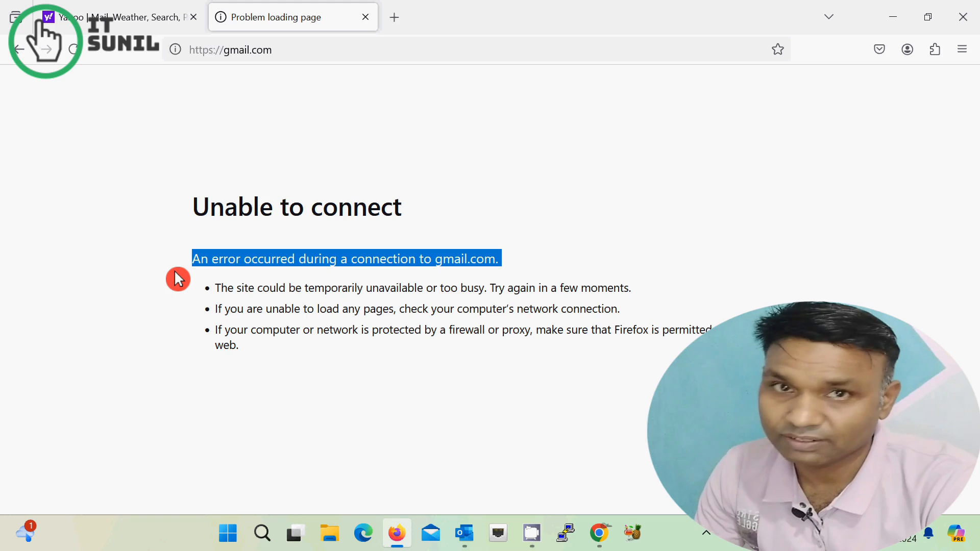